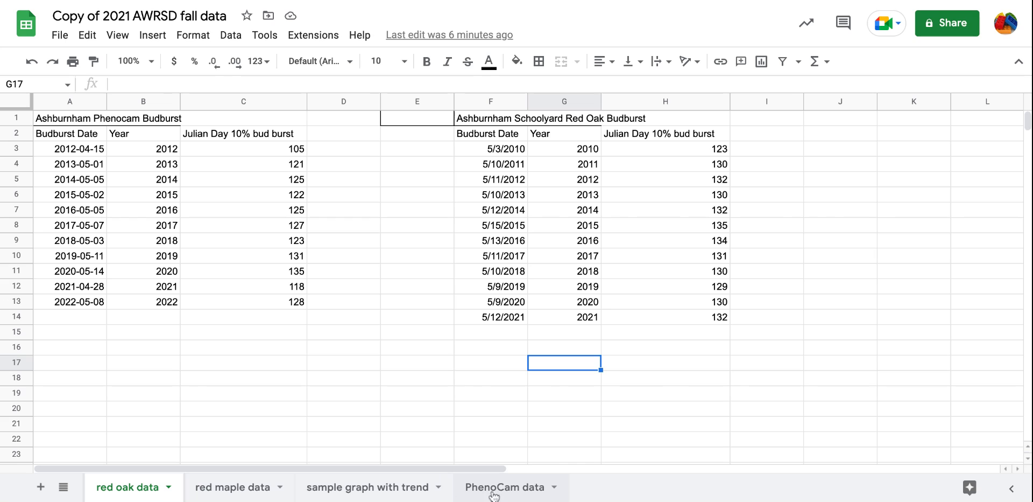
Using the sample graph sheet as reference, insert a scatter chart of the Phenocam data in B2:C13 on the red oak data sheet
{"action": "left_click", "coordinate": [381, 489]}
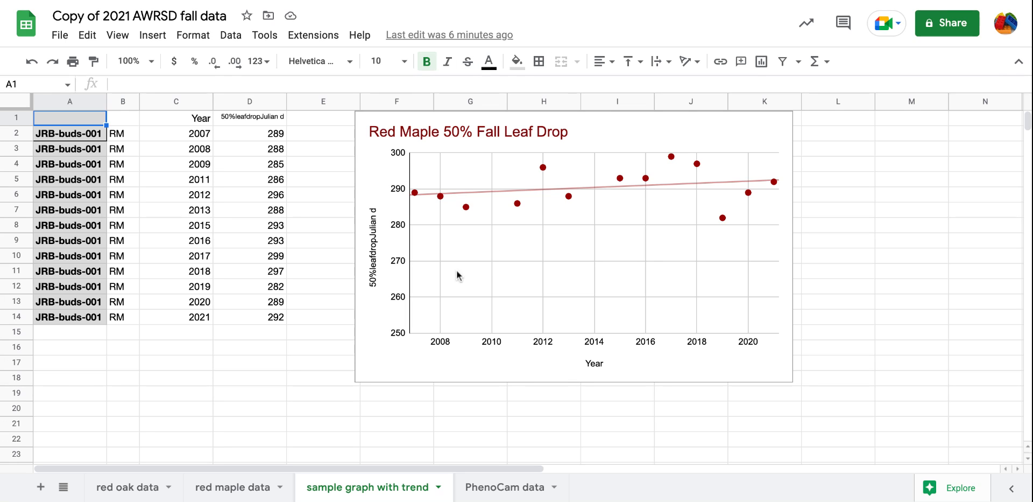
{"action": "left_click", "coordinate": [119, 487]}
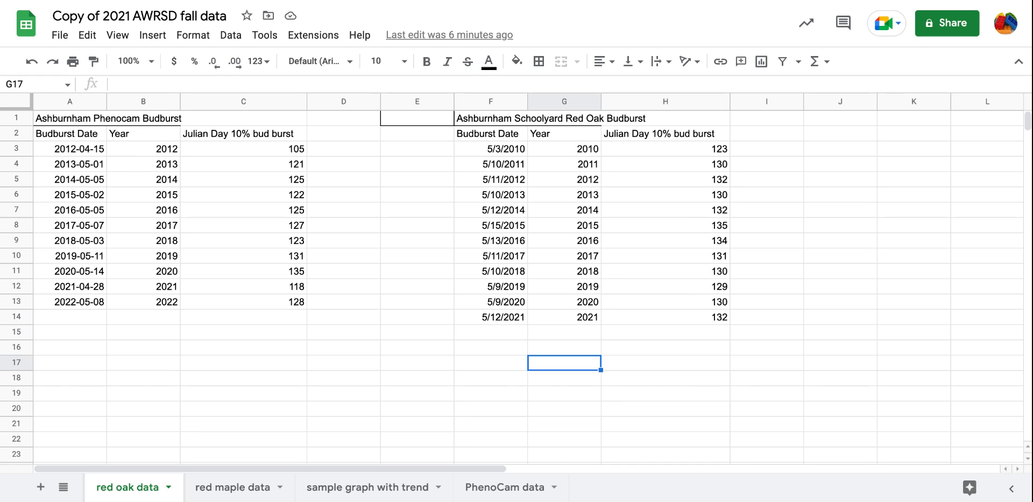
{"action": "left_click_drag", "start_coordinate": [151, 132], "coordinate": [245, 305]}
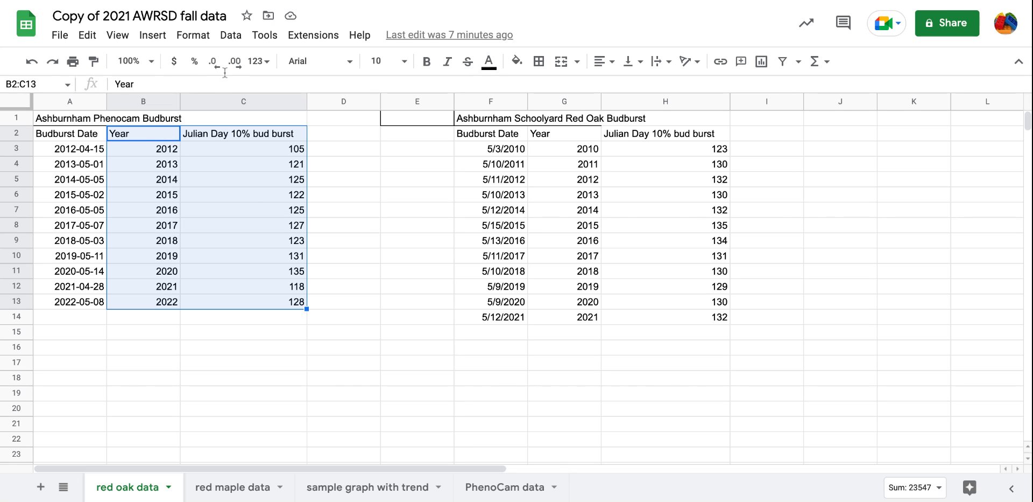
{"action": "left_click", "coordinate": [155, 39]}
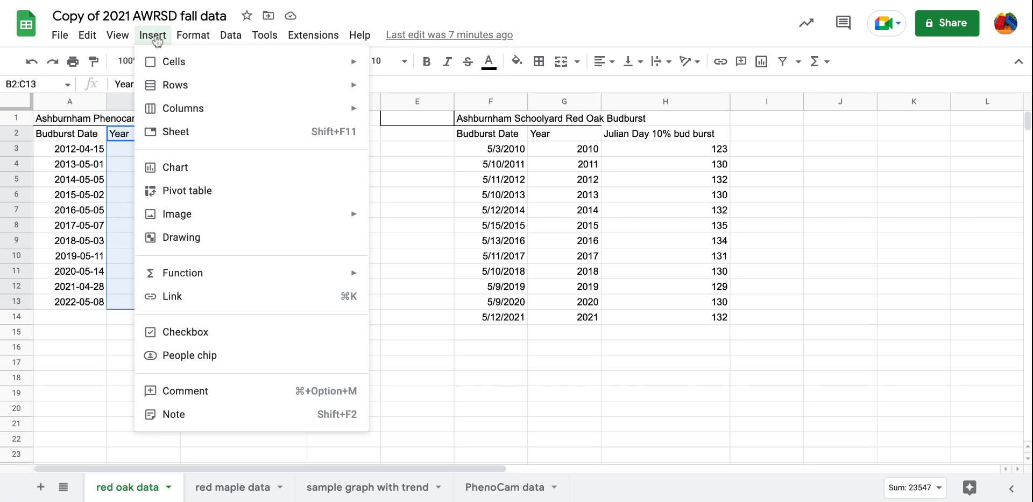
{"action": "left_click", "coordinate": [173, 168]}
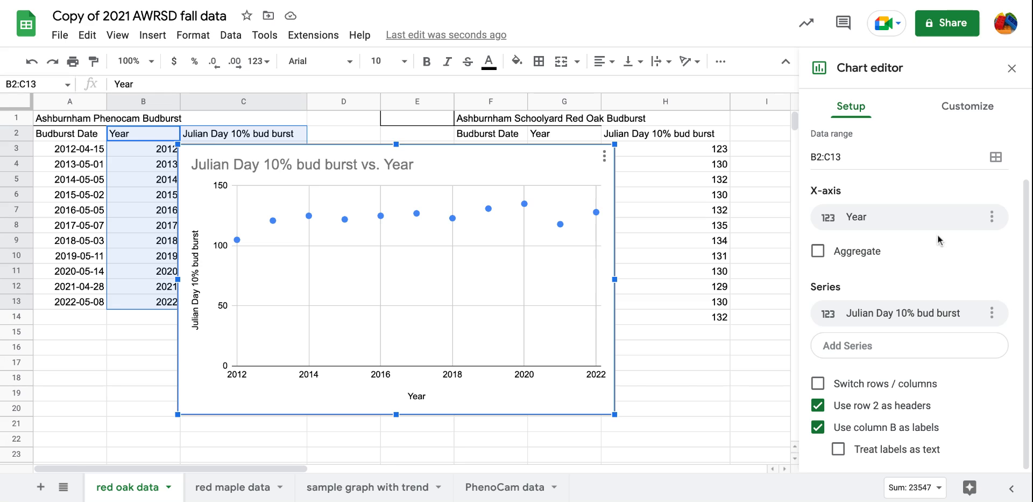
{"action": "scroll", "coordinate": [916, 183], "scroll_direction": "up", "scroll_amount": 3}
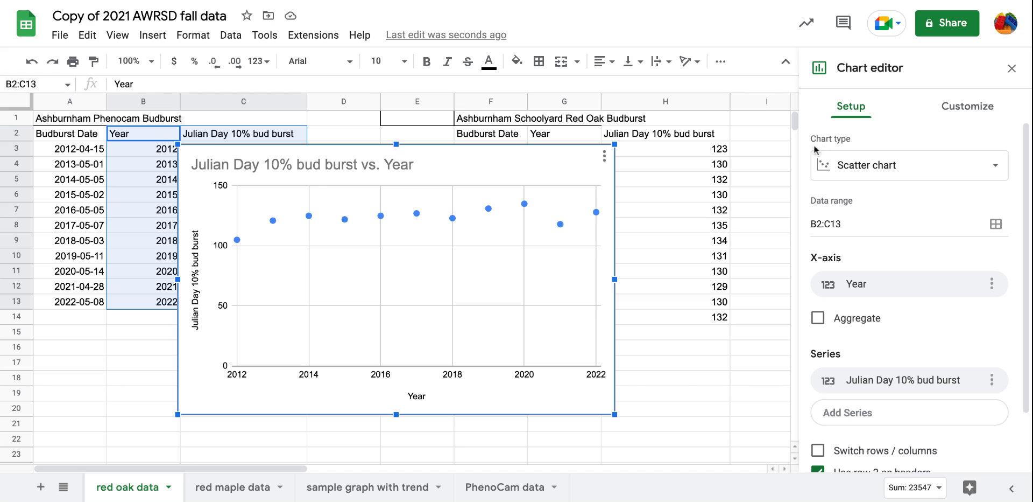
{"action": "left_click", "coordinate": [986, 174]}
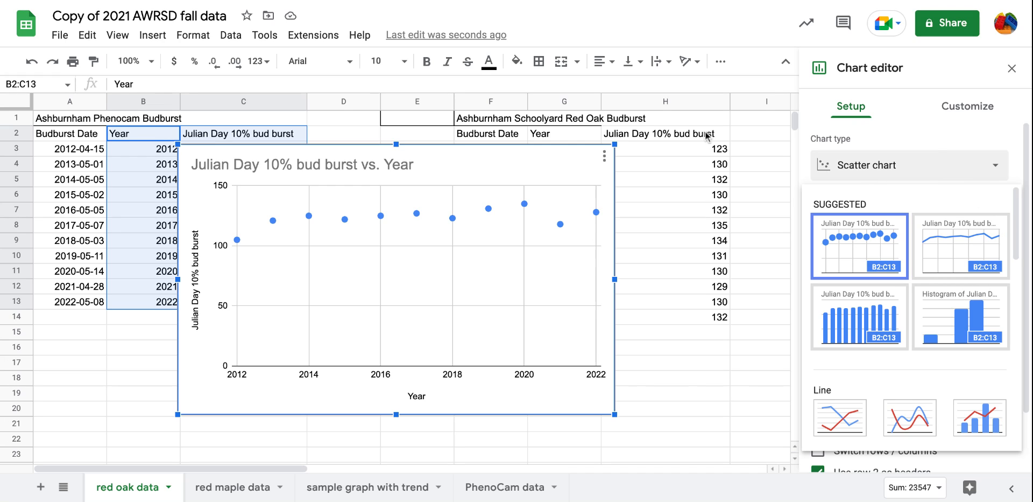
{"action": "left_click", "coordinate": [900, 139]}
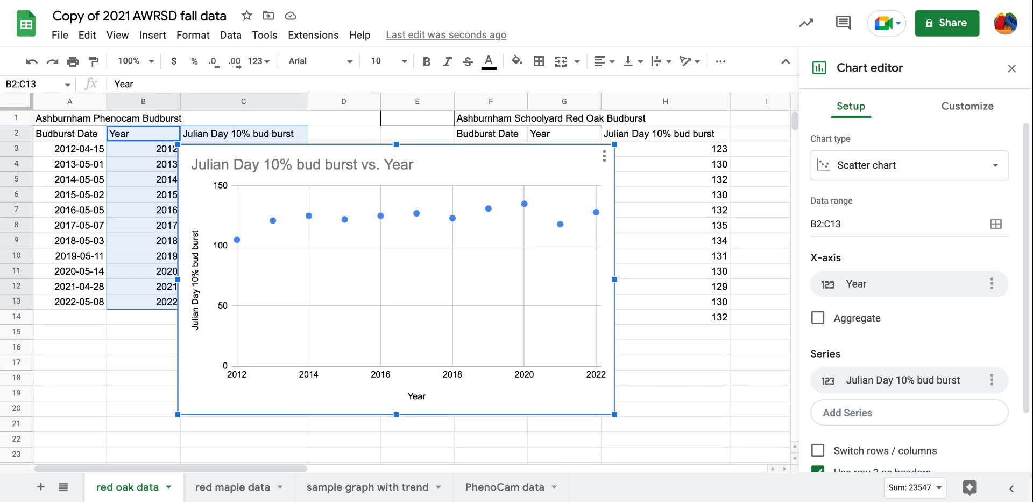
Add a trendline to the Julian Day 10% bud burst series of the Phenocam chart
{"action": "left_click", "coordinate": [958, 110]}
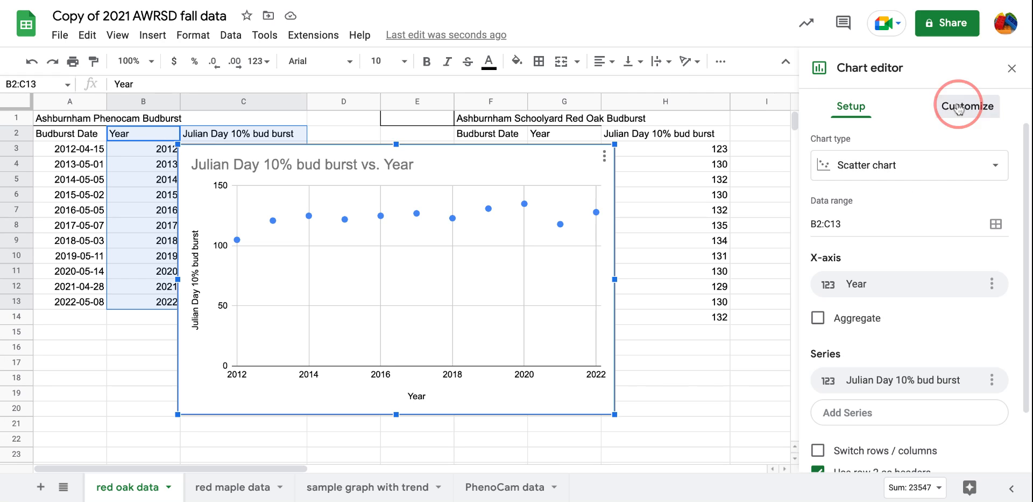
{"action": "left_click", "coordinate": [823, 232]}
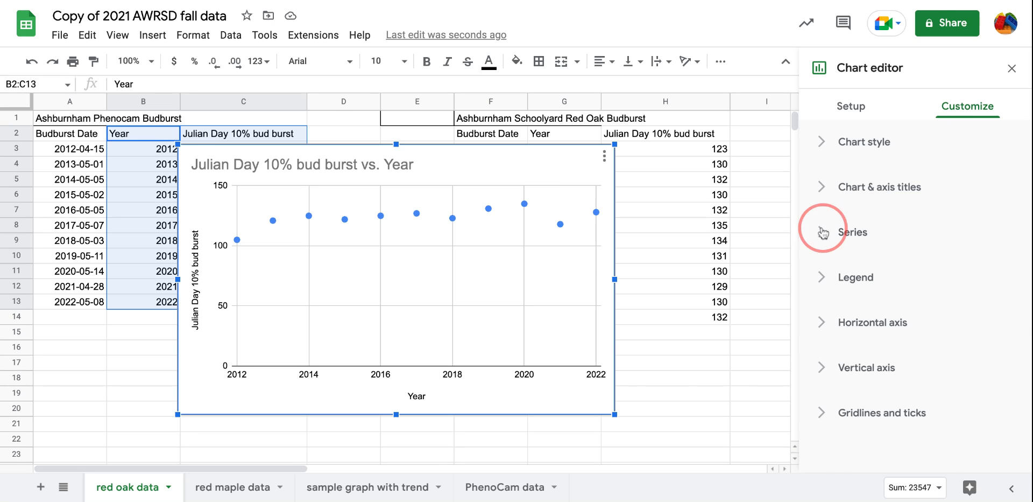
{"action": "scroll", "coordinate": [883, 317], "scroll_direction": "down", "scroll_amount": 1}
{"action": "scroll", "coordinate": [882, 316], "scroll_direction": "down", "scroll_amount": 5}
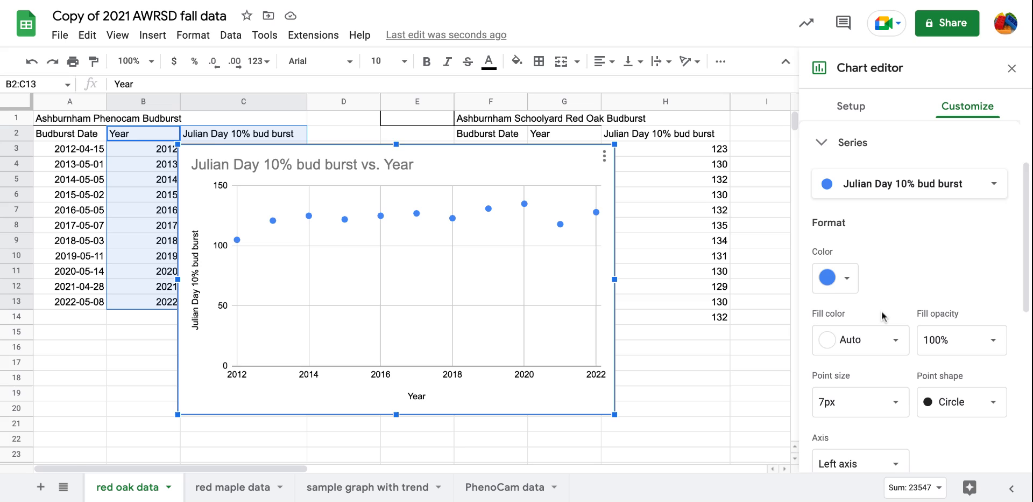
{"action": "scroll", "coordinate": [883, 317], "scroll_direction": "down", "scroll_amount": 2}
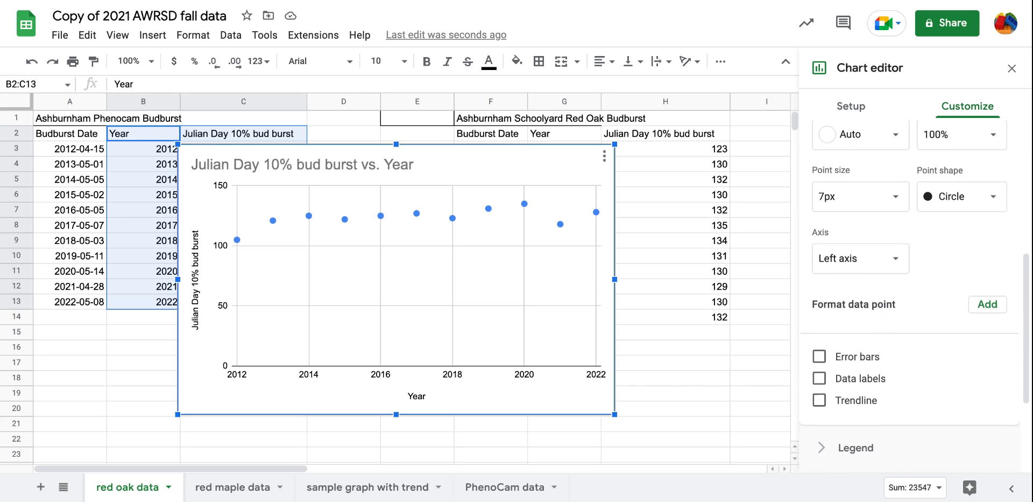
{"action": "left_click", "coordinate": [819, 370]}
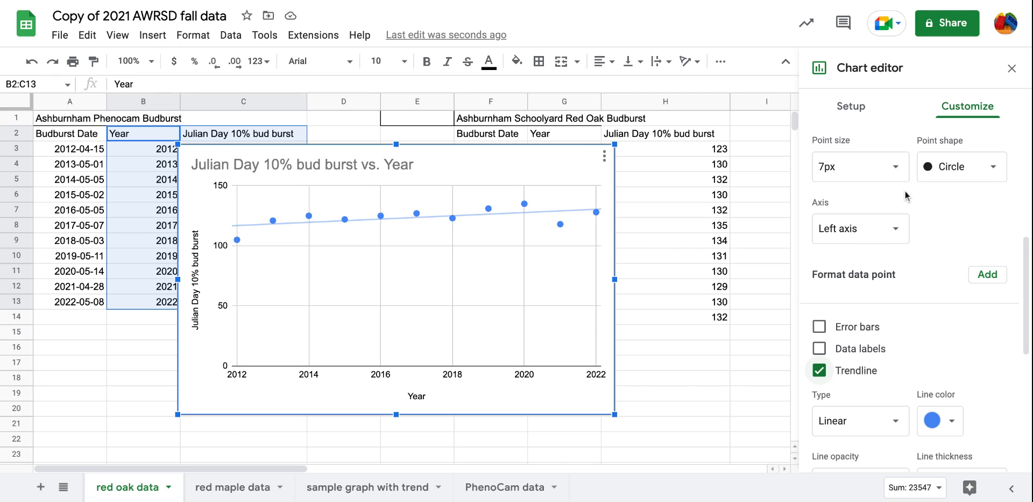
Delete the entire title text of the Phenocam chart
{"action": "scroll", "coordinate": [907, 242], "scroll_direction": "up", "scroll_amount": 3}
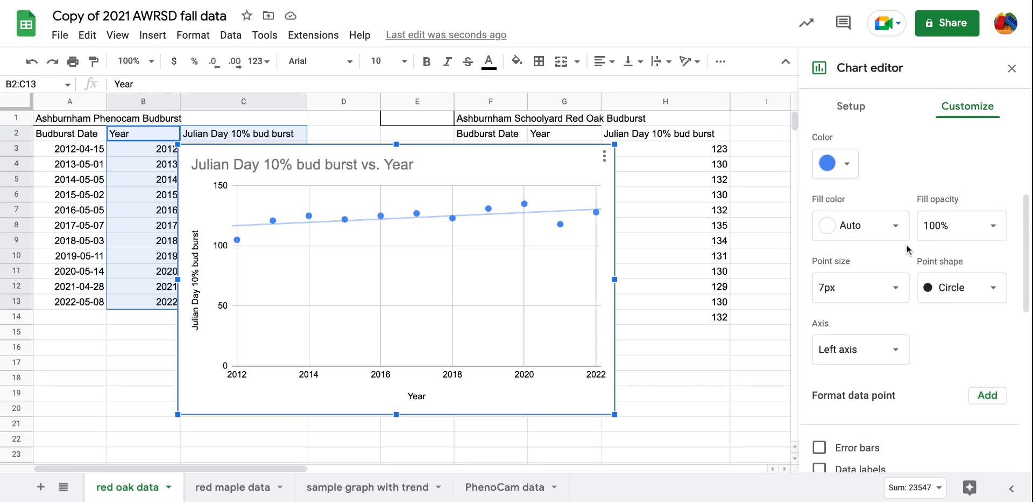
{"action": "scroll", "coordinate": [907, 248], "scroll_direction": "up", "scroll_amount": 4}
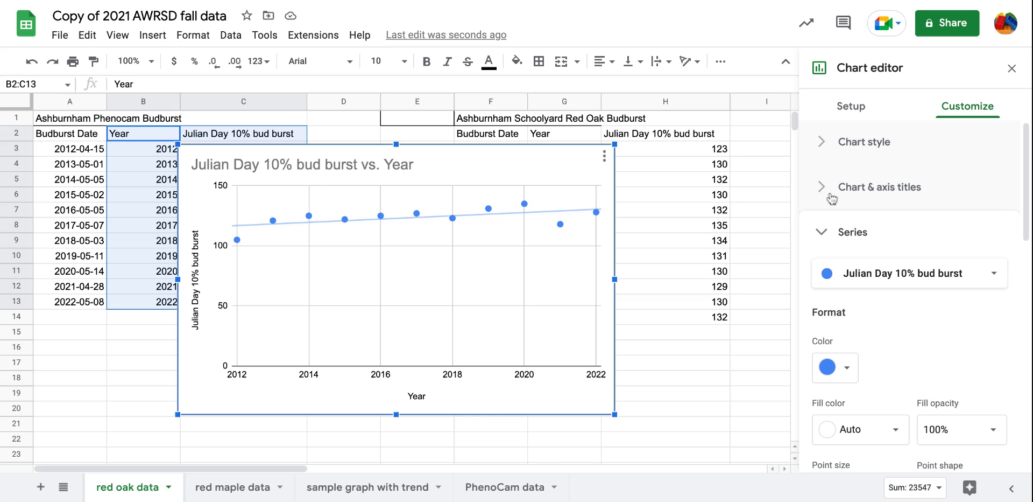
{"action": "left_click", "coordinate": [821, 193]}
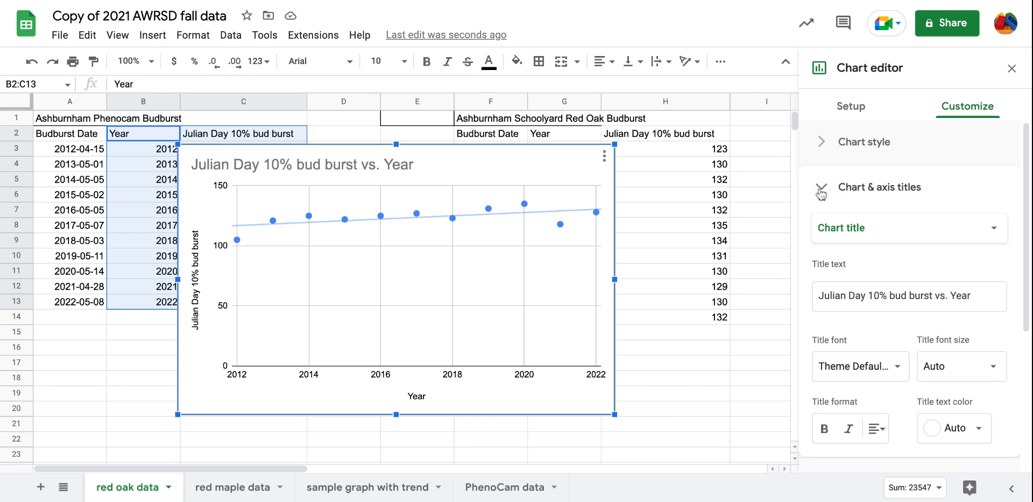
{"action": "left_click", "coordinate": [980, 297]}
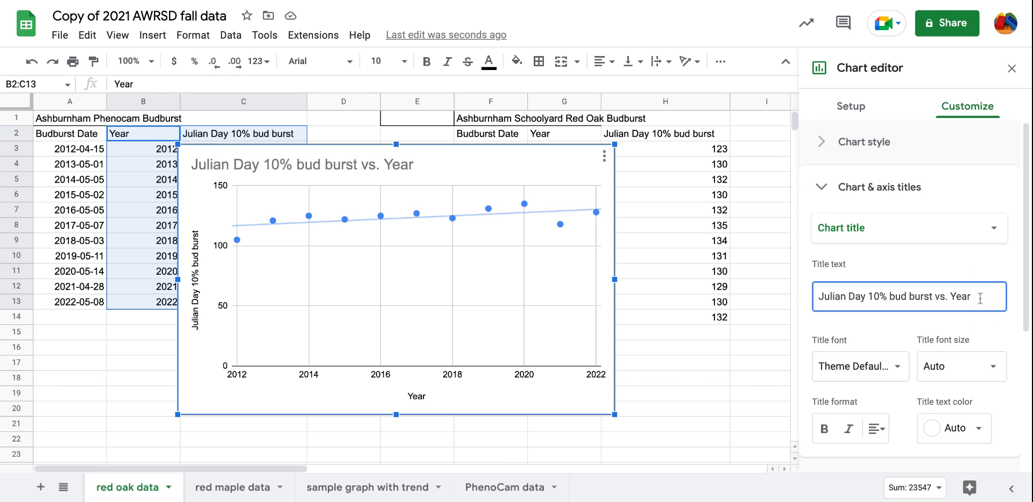
{"action": "key", "text": "BackSpace"}
{"action": "key", "text": "BackSpace"}
{"action": "key", "text": "BackSpace"}
{"action": "key", "text": "BackSpace"}
{"action": "key", "text": "BackSpace"}
{"action": "key", "text": "BackSpace"}
{"action": "key", "text": "BackSpace"}
{"action": "key", "text": "BackSpace"}
{"action": "key", "text": "BackSpace"}
{"action": "key", "text": "BackSpace"}
{"action": "key", "text": "BackSpace"}
{"action": "key", "text": "BackSpace"}
{"action": "key", "text": "BackSpace"}
{"action": "key", "text": "BackSpace"}
{"action": "key", "text": "BackSpace"}
{"action": "key", "text": "BackSpace"}
{"action": "key", "text": "BackSpace"}
{"action": "key", "text": "BackSpace"}
{"action": "key", "text": "BackSpace"}
{"action": "key", "text": "BackSpace"}
{"action": "key", "text": "BackSpace"}
{"action": "key", "text": "BackSpace"}
{"action": "key", "text": "BackSpace"}
{"action": "key", "text": "BackSpace"}
{"action": "key", "text": "BackSpace"}
{"action": "key", "text": "BackSpace"}
{"action": "key", "text": "BackSpace"}
{"action": "key", "text": "BackSpace"}
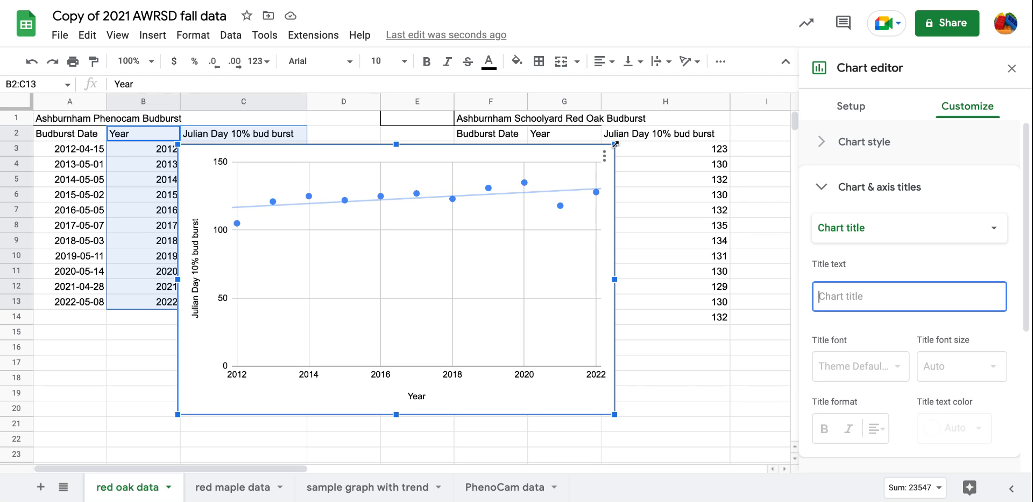
Shrink the Phenocam chart to about three quarters of its width and place it directly below the Phenocam data, starting near row 15
{"action": "left_click_drag", "start_coordinate": [615, 144], "coordinate": [502, 214]}
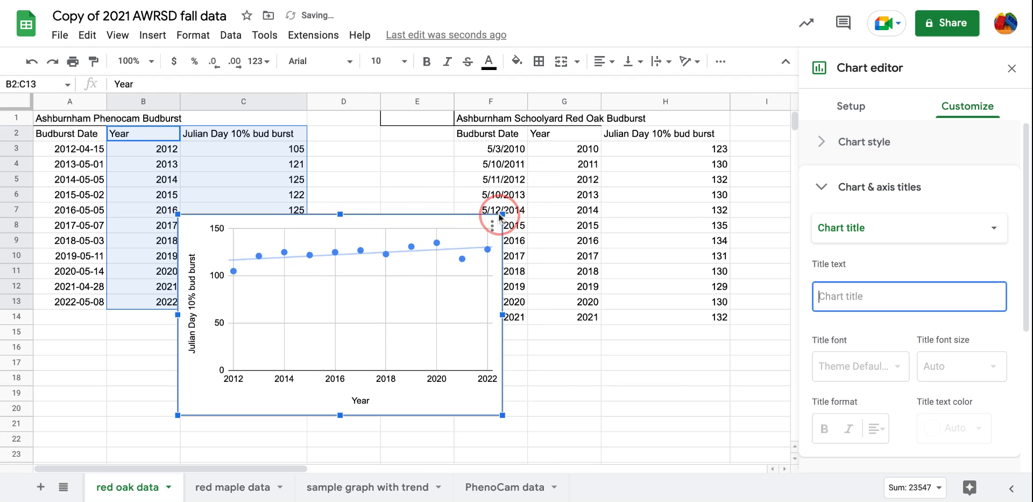
{"action": "left_click_drag", "start_coordinate": [434, 216], "coordinate": [296, 332]}
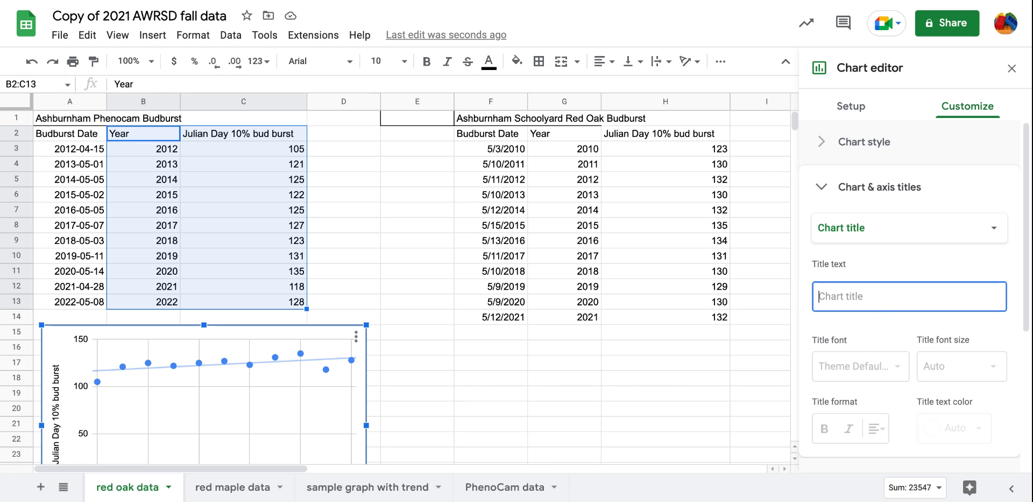
Insert a scatter chart of the schoolyard red oak Year and Julian Day 10% bud burst data in G2:H14, reviewing the available chart types
{"action": "left_click_drag", "start_coordinate": [563, 133], "coordinate": [651, 314]}
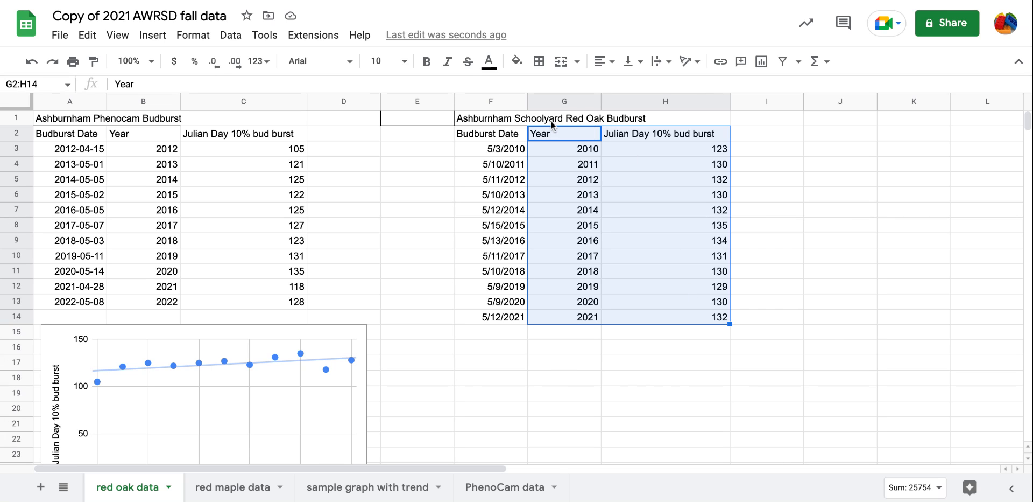
{"action": "left_click", "coordinate": [153, 35]}
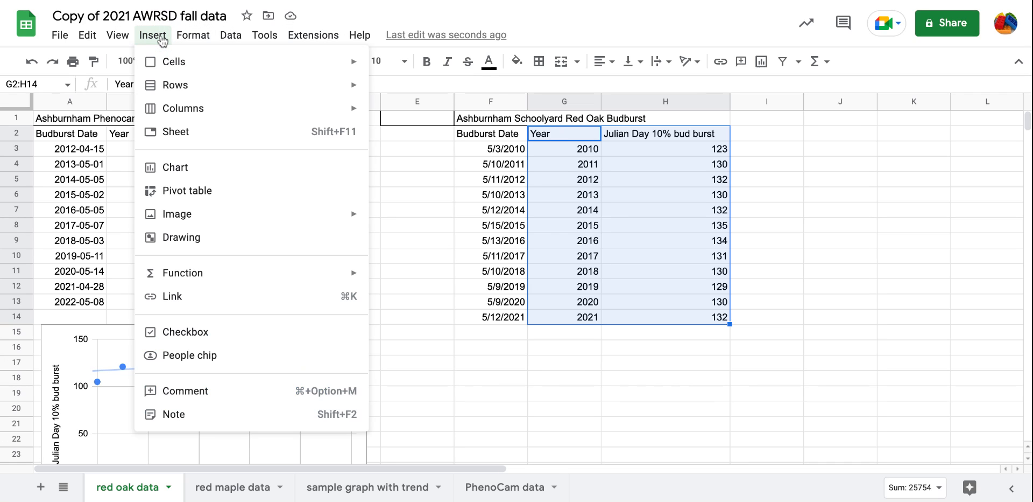
{"action": "left_click", "coordinate": [180, 167]}
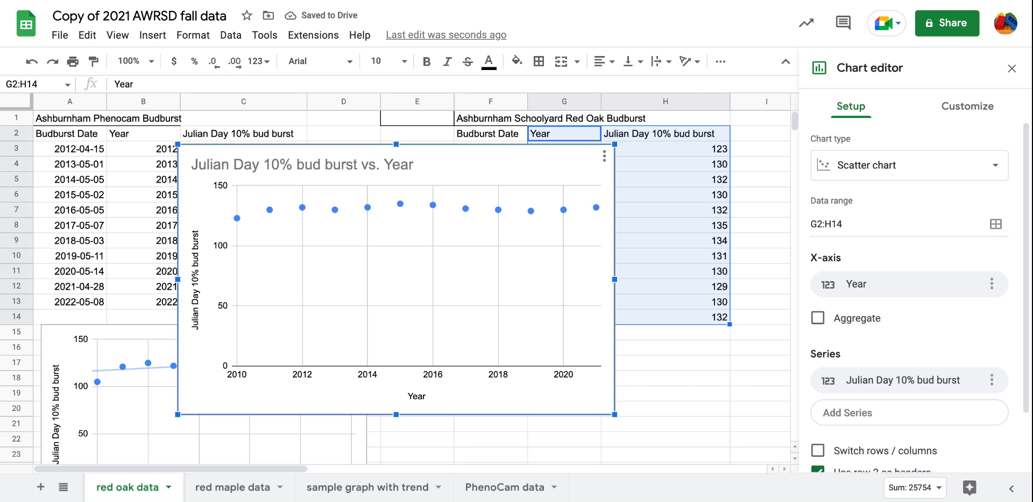
{"action": "left_click", "coordinate": [904, 166]}
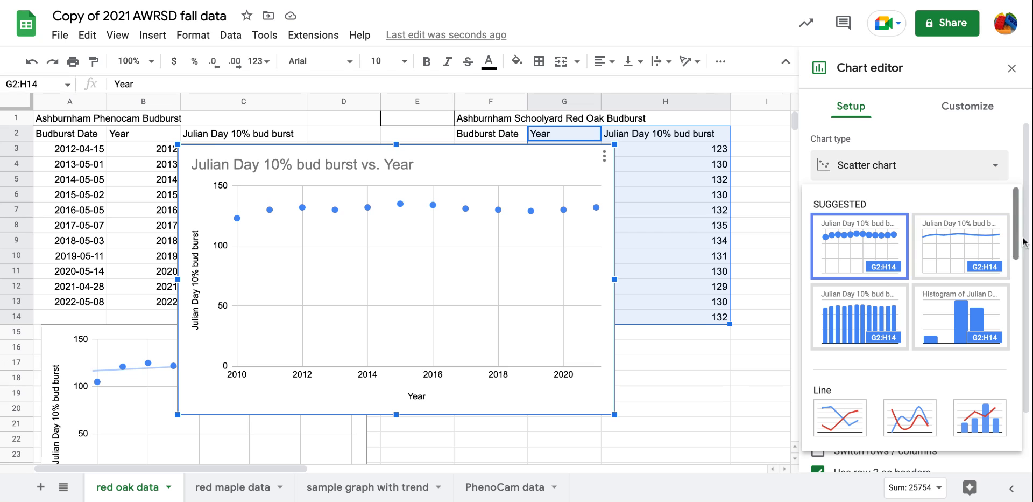
{"action": "left_click_drag", "start_coordinate": [1017, 242], "coordinate": [1017, 339]}
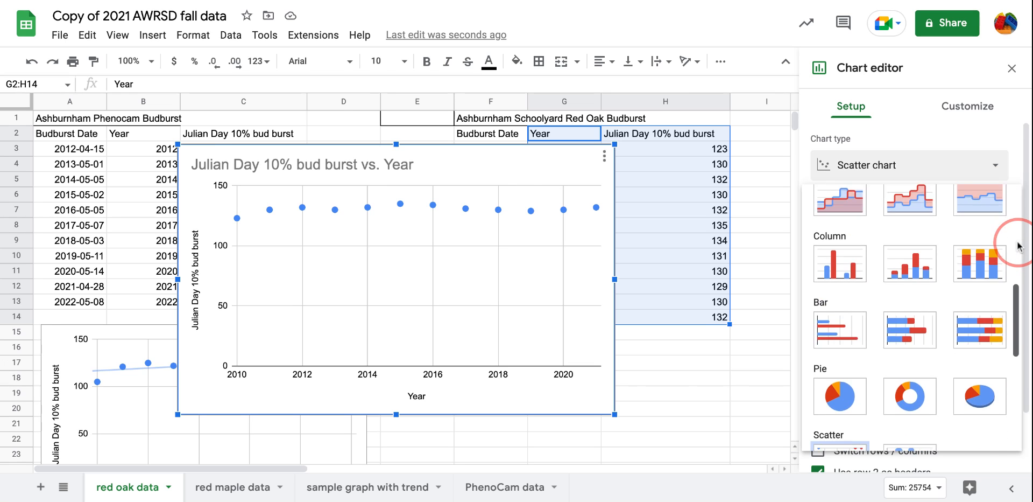
{"action": "scroll", "coordinate": [1017, 245], "scroll_direction": "down", "scroll_amount": 4}
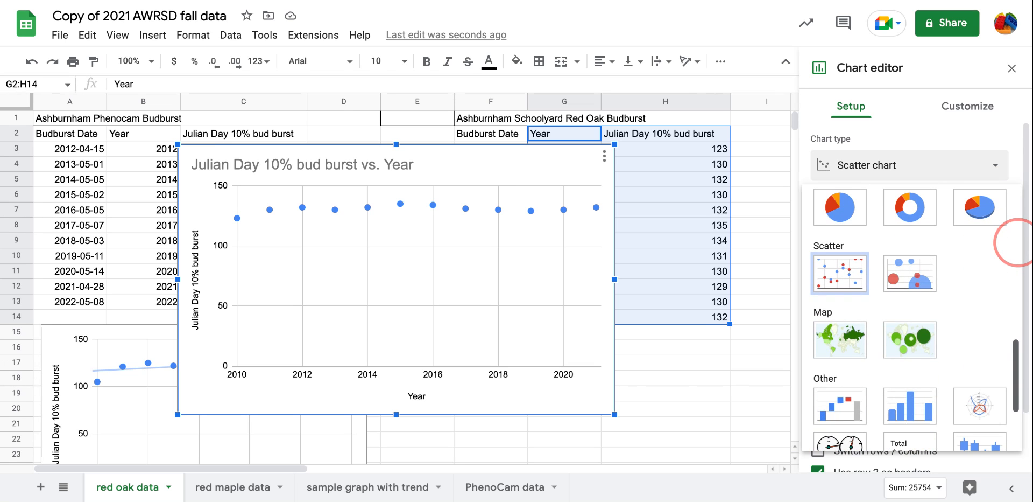
{"action": "scroll", "coordinate": [1018, 243], "scroll_direction": "up", "scroll_amount": 10}
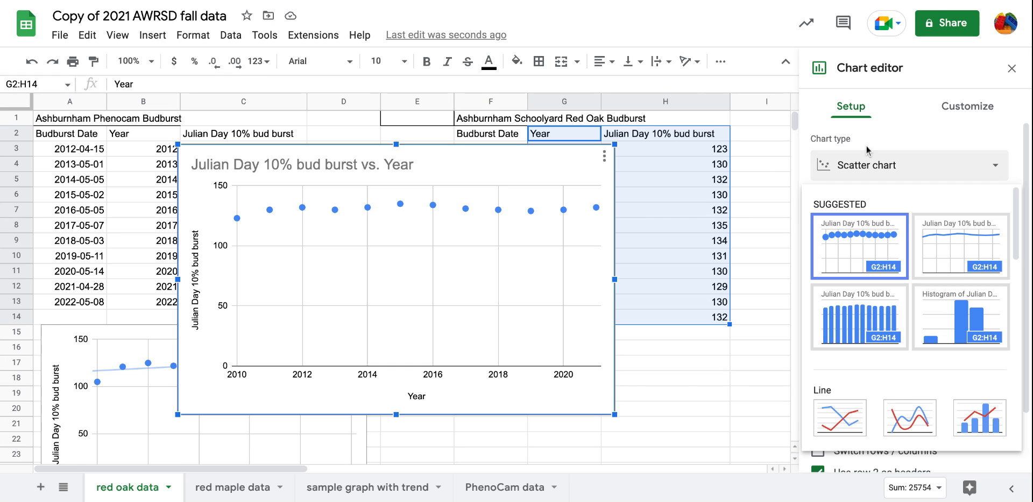
Add a trendline to the Julian Day 10% bud burst series of the schoolyard red oak chart
{"action": "left_click", "coordinate": [967, 109]}
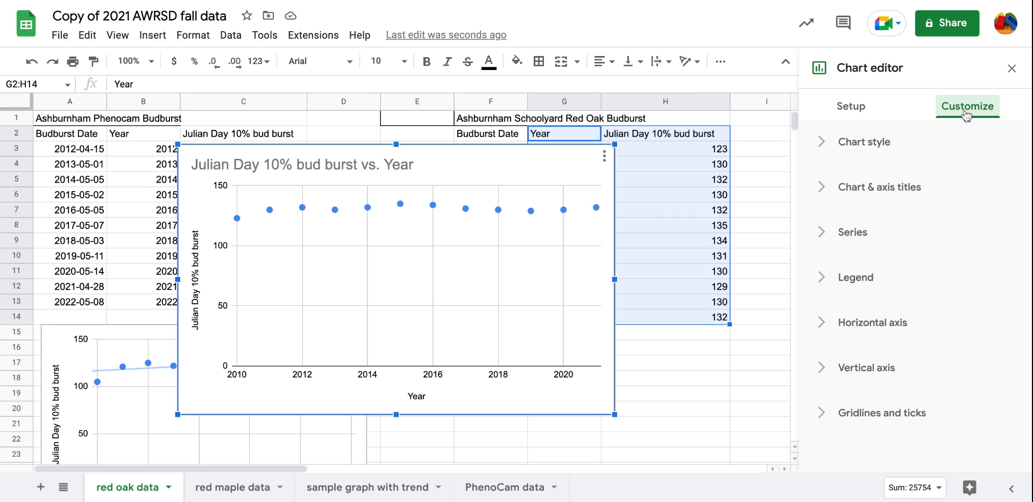
{"action": "left_click", "coordinate": [821, 237]}
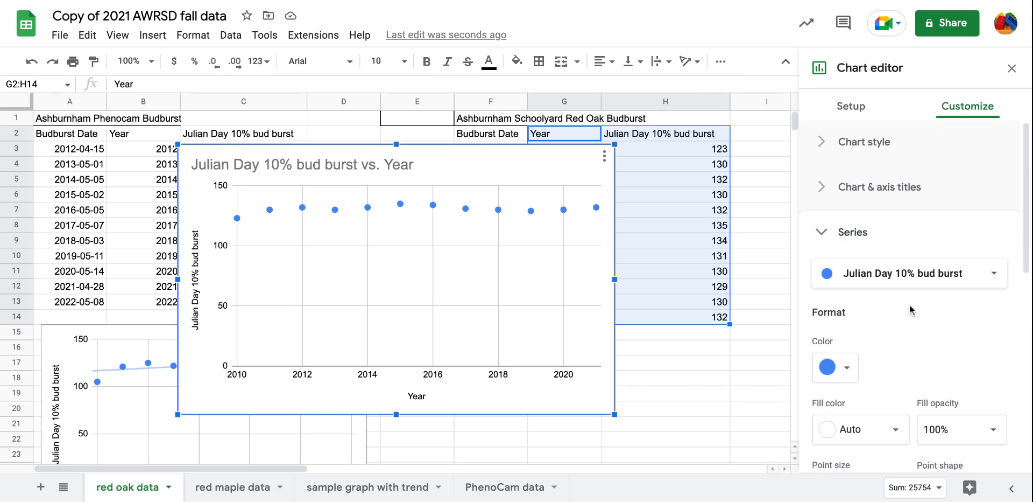
{"action": "scroll", "coordinate": [911, 309], "scroll_direction": "down", "scroll_amount": 3}
{"action": "scroll", "coordinate": [911, 309], "scroll_direction": "down", "scroll_amount": 4}
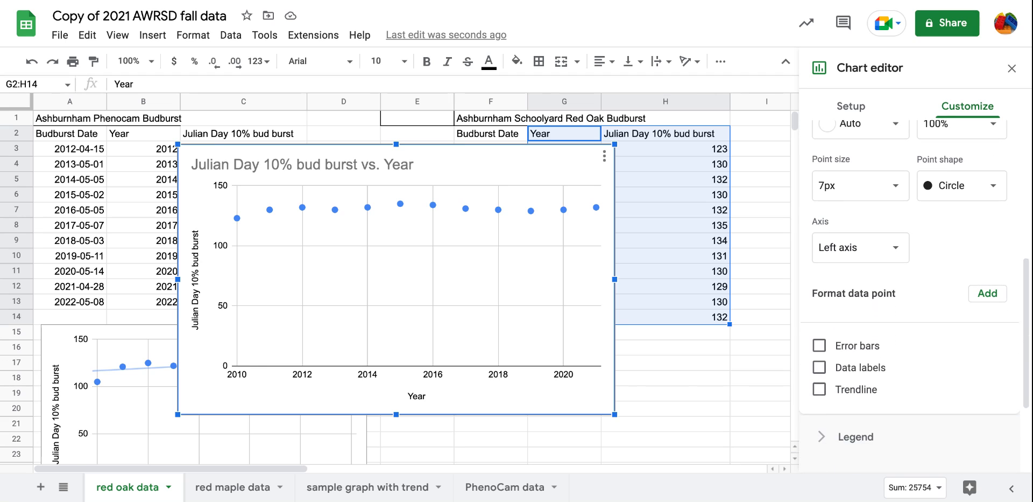
{"action": "left_click", "coordinate": [820, 364]}
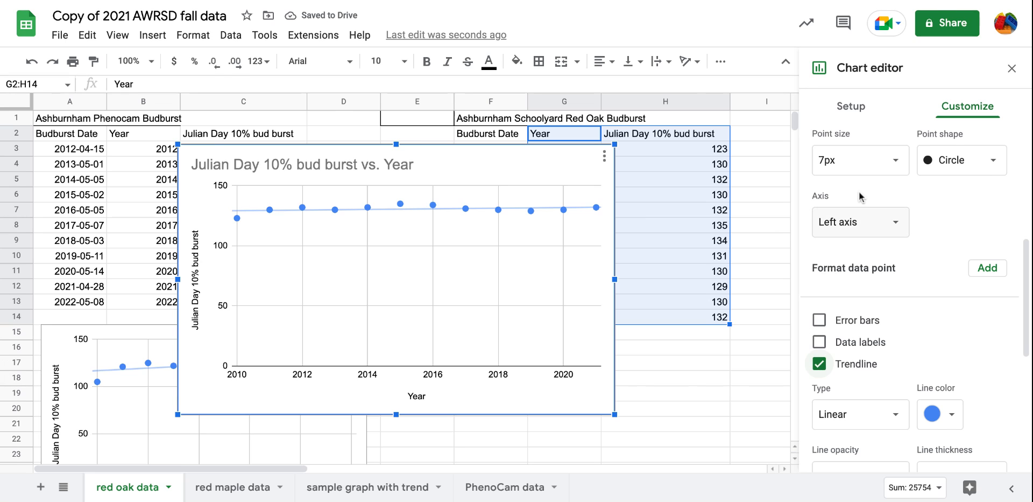
Delete the entire title text of the schoolyard red oak chart
{"action": "scroll", "coordinate": [859, 197], "scroll_direction": "up", "scroll_amount": 4}
{"action": "scroll", "coordinate": [859, 197], "scroll_direction": "up", "scroll_amount": 3}
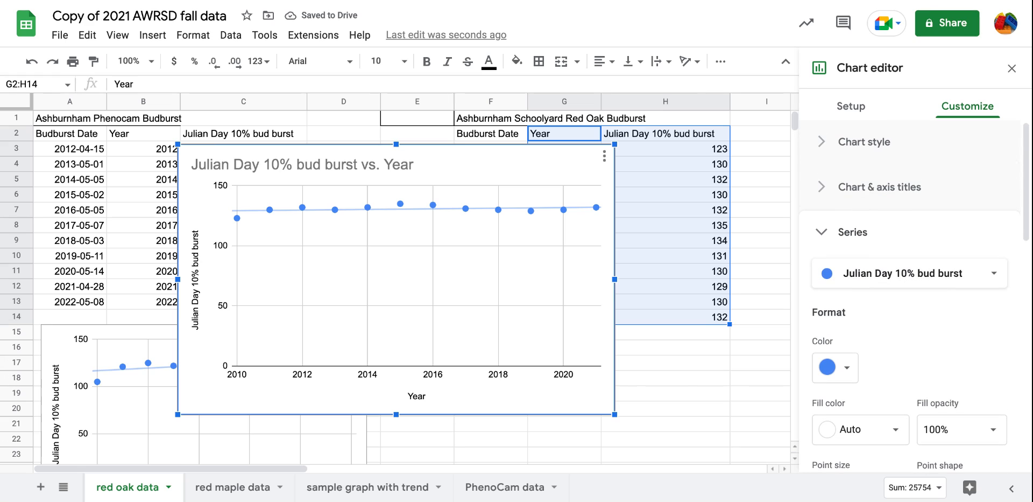
{"action": "left_click", "coordinate": [823, 190]}
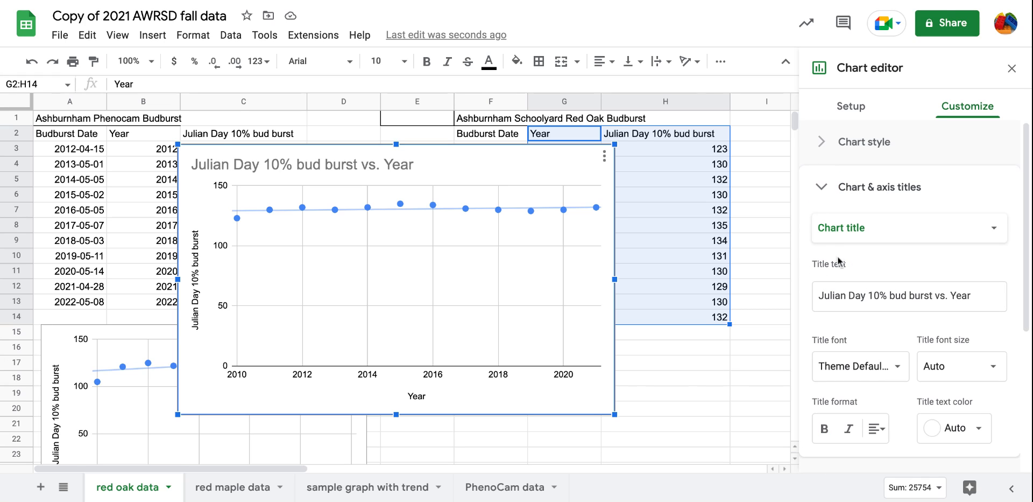
{"action": "left_click", "coordinate": [984, 300]}
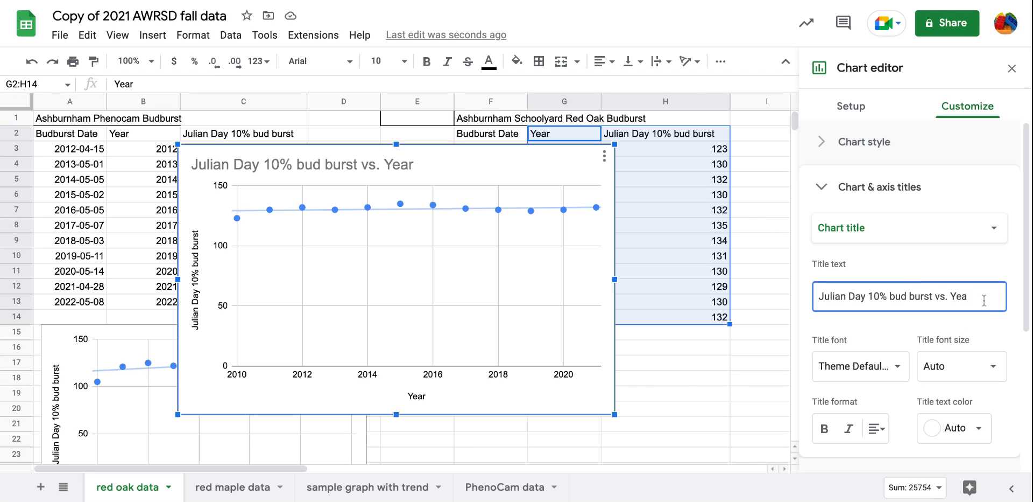
{"action": "key", "text": "BackSpace"}
{"action": "key", "text": "BackSpace"}
{"action": "key", "text": "BackSpace"}
{"action": "key", "text": "BackSpace"}
{"action": "key", "text": "BackSpace"}
{"action": "key", "text": "BackSpace"}
{"action": "key", "text": "BackSpace"}
{"action": "key", "text": "BackSpace"}
{"action": "key", "text": "BackSpace"}
{"action": "key", "text": "BackSpace"}
{"action": "key", "text": "BackSpace"}
{"action": "key", "text": "BackSpace"}
{"action": "key", "text": "BackSpace"}
{"action": "key", "text": "BackSpace"}
{"action": "key", "text": "BackSpace"}
{"action": "key", "text": "BackSpace"}
{"action": "key", "text": "BackSpace"}
{"action": "key", "text": "BackSpace"}
{"action": "key", "text": "BackSpace"}
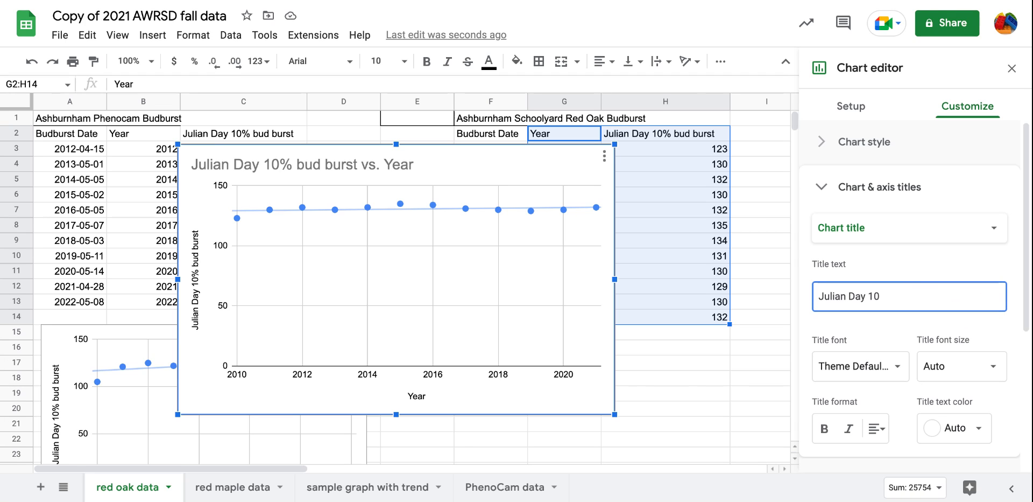
{"action": "key", "text": "BackSpace"}
{"action": "key", "text": "BackSpace"}
{"action": "key", "text": "BackSpace"}
{"action": "key", "text": "BackSpace"}
{"action": "key", "text": "BackSpace"}
{"action": "key", "text": "BackSpace"}
{"action": "key", "text": "BackSpace"}
{"action": "key", "text": "BackSpace"}
{"action": "key", "text": "BackSpace"}
{"action": "key", "text": "BackSpace"}
{"action": "key", "text": "BackSpace"}
{"action": "key", "text": "BackSpace"}
{"action": "key", "text": "BackSpace"}
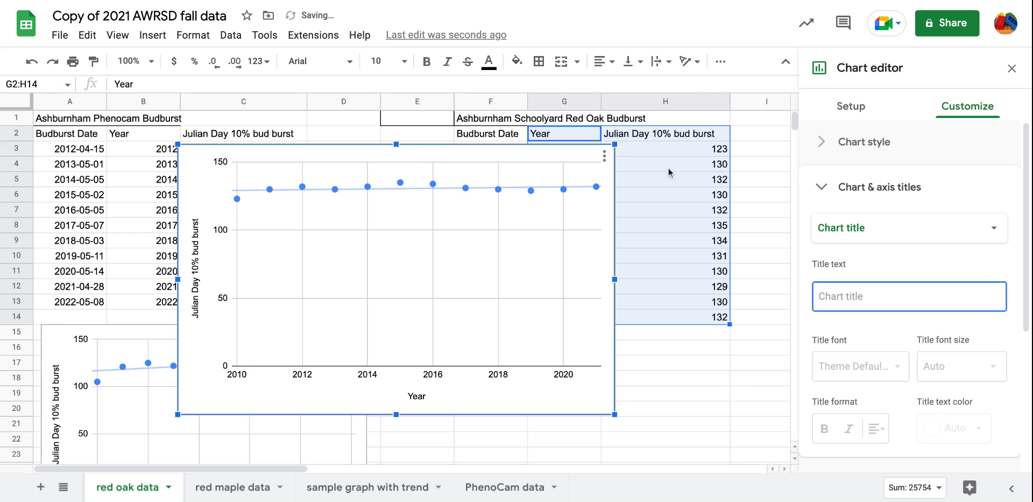
Shrink the schoolyard chart to about four fifths of its width and place it below the schoolyard data from row 15, beside the Phenocam chart
{"action": "left_click_drag", "start_coordinate": [616, 143], "coordinate": [529, 208]}
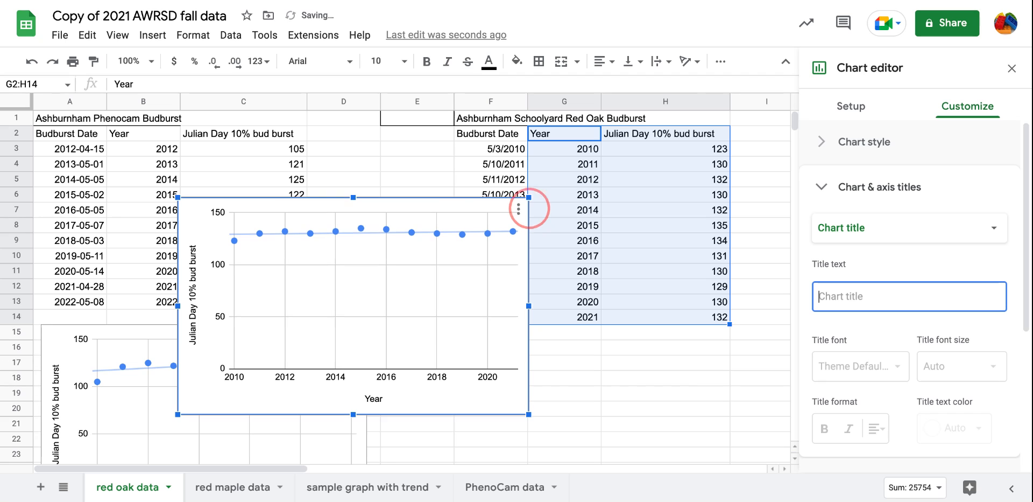
{"action": "left_click_drag", "start_coordinate": [460, 210], "coordinate": [665, 334]}
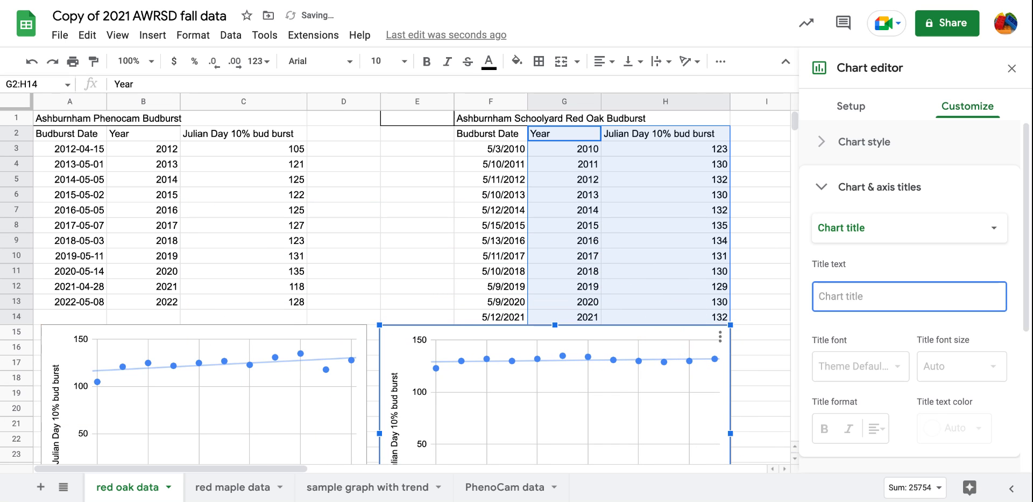
{"action": "scroll", "coordinate": [377, 285], "scroll_direction": "down", "scroll_amount": 3}
{"action": "scroll", "coordinate": [377, 285], "scroll_direction": "down", "scroll_amount": 2}
{"action": "scroll", "coordinate": [376, 286], "scroll_direction": "right", "scroll_amount": 2}
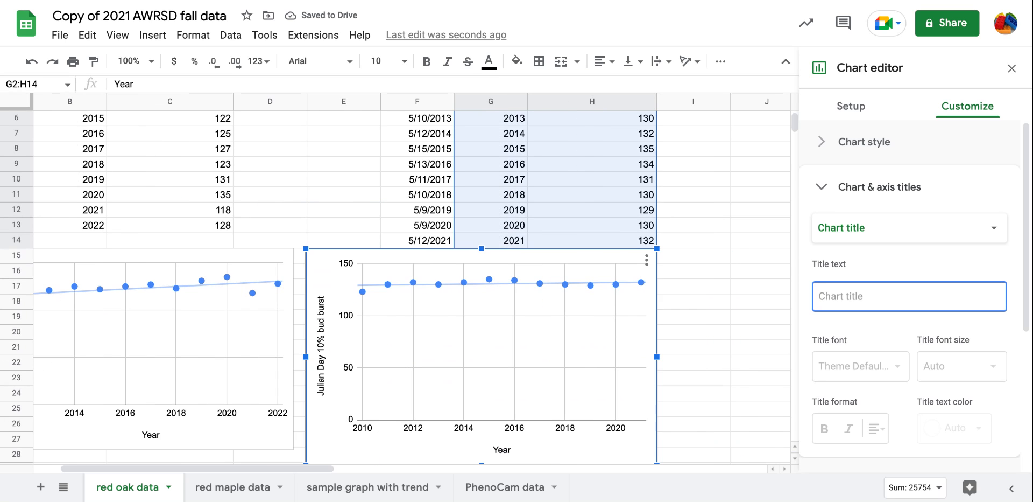
{"action": "scroll", "coordinate": [377, 286], "scroll_direction": "left", "scroll_amount": 1}
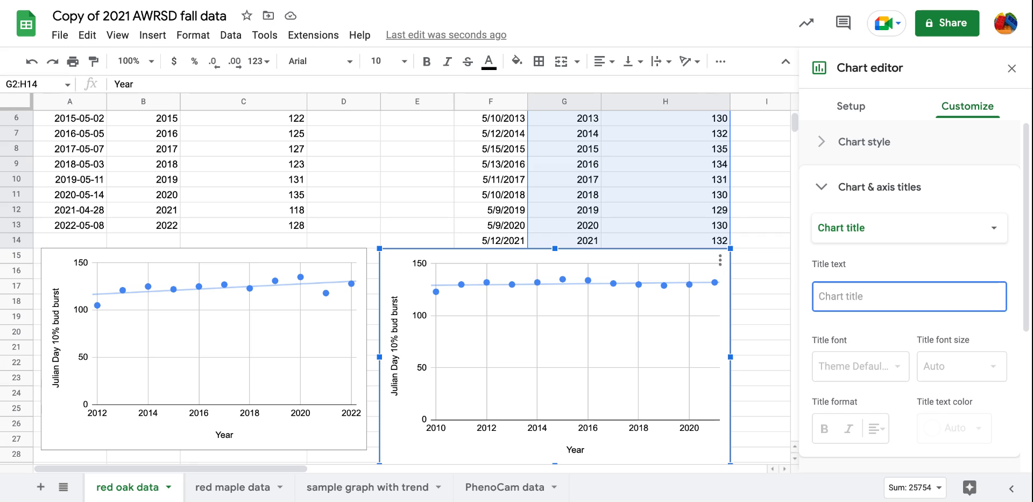
{"action": "left_click_drag", "start_coordinate": [731, 248], "coordinate": [724, 248]}
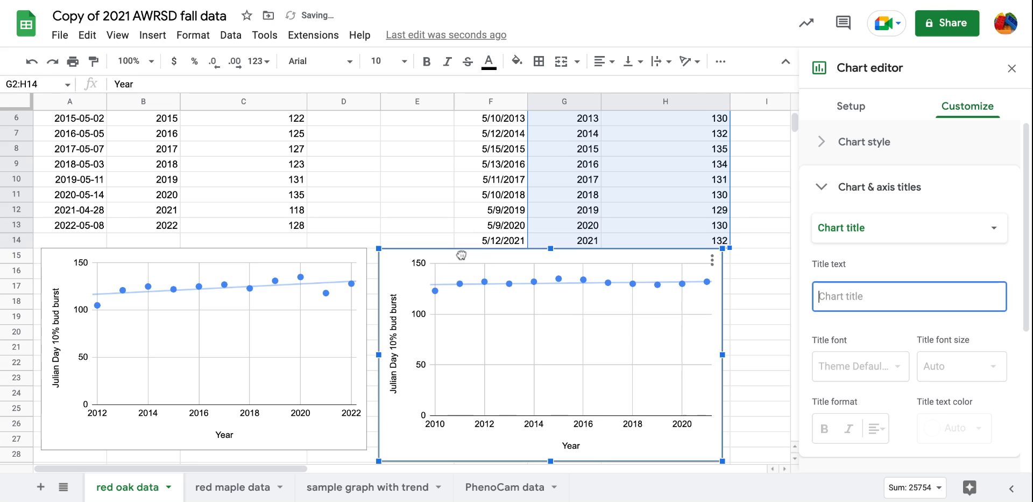